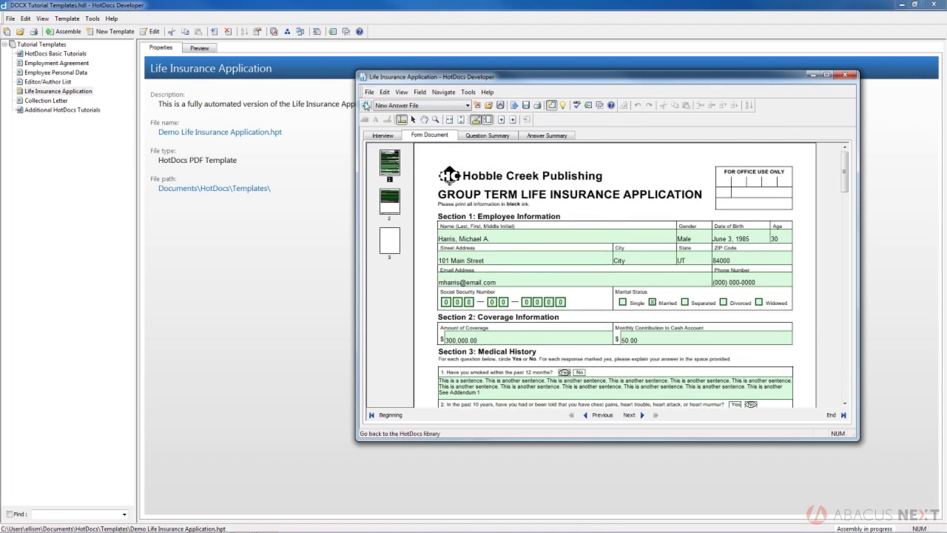
left_click(368, 93)
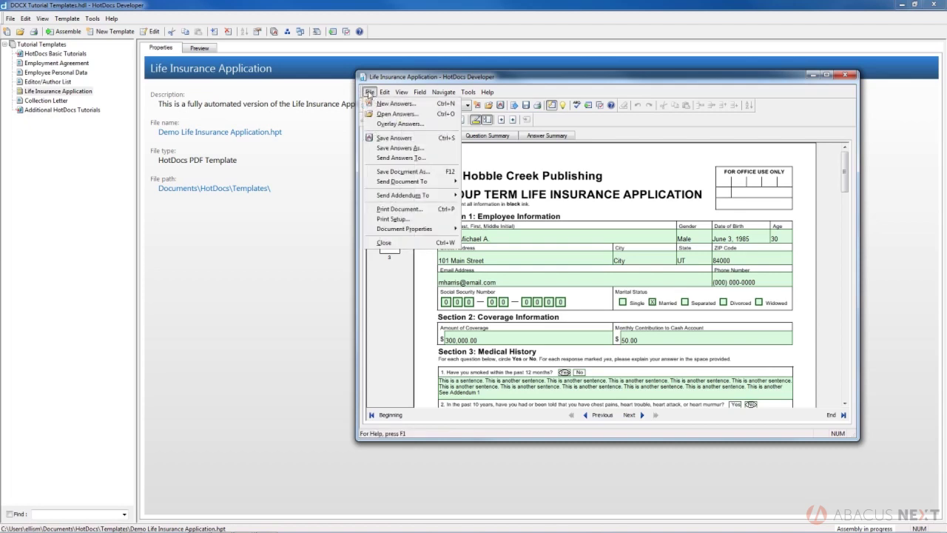
mouse_move(381, 185)
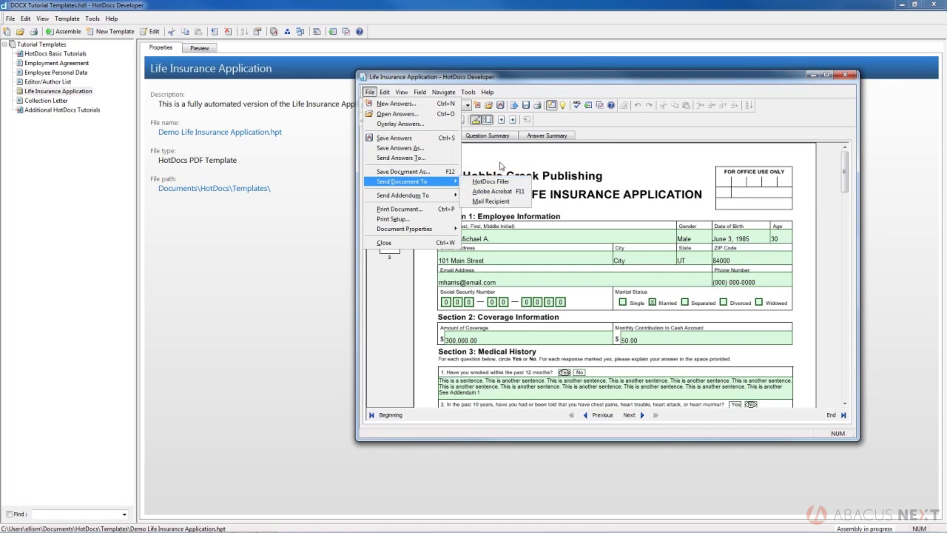
left_click(500, 166)
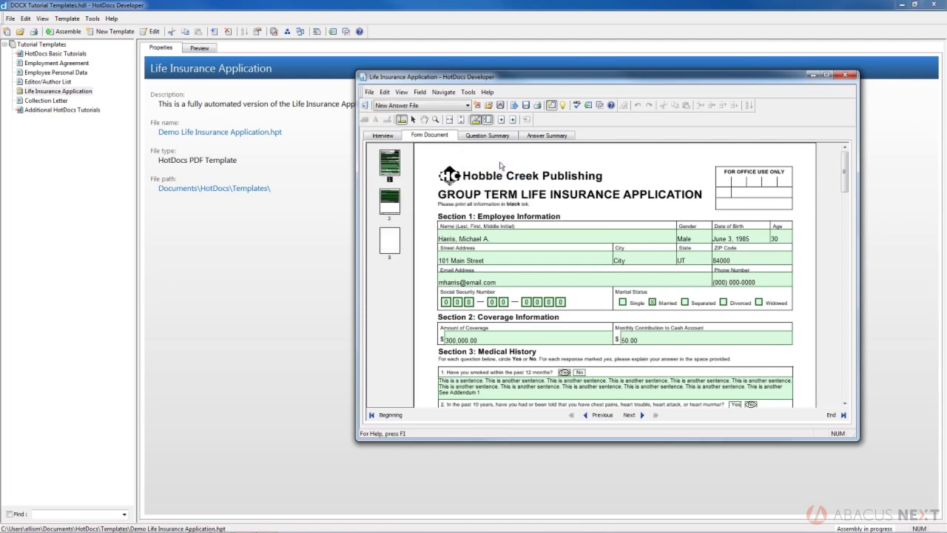
Switch the form document's shaded field backgrounds and page thumbnails off and back on.
left_click(476, 120)
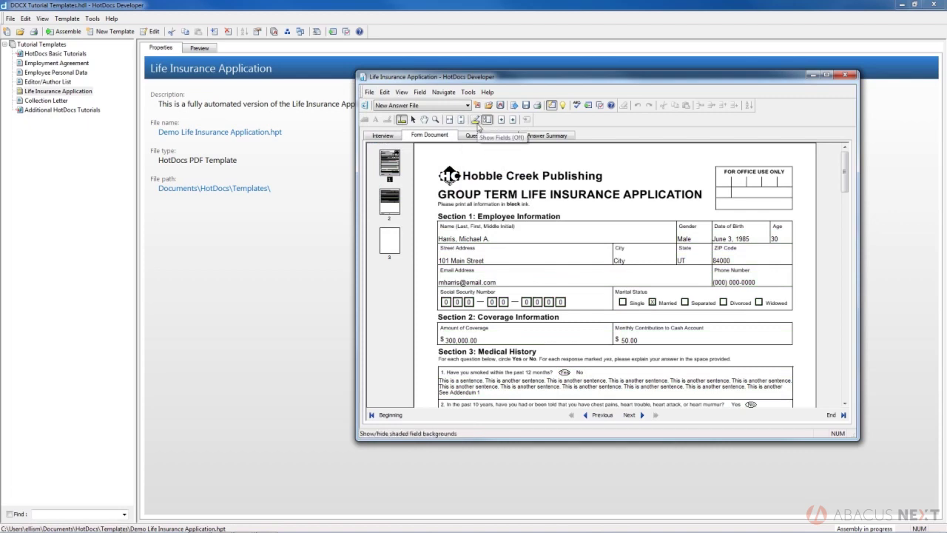
left_click(477, 124)
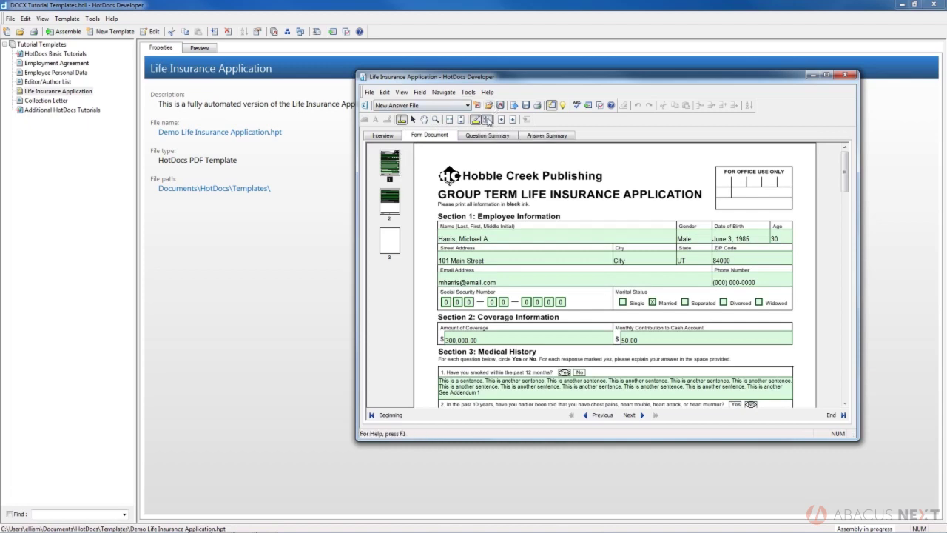
left_click(487, 119)
left_click(486, 119)
Send the assembled life insurance application to HotDocs Filler and bring the Filler window to the front.
left_click(372, 94)
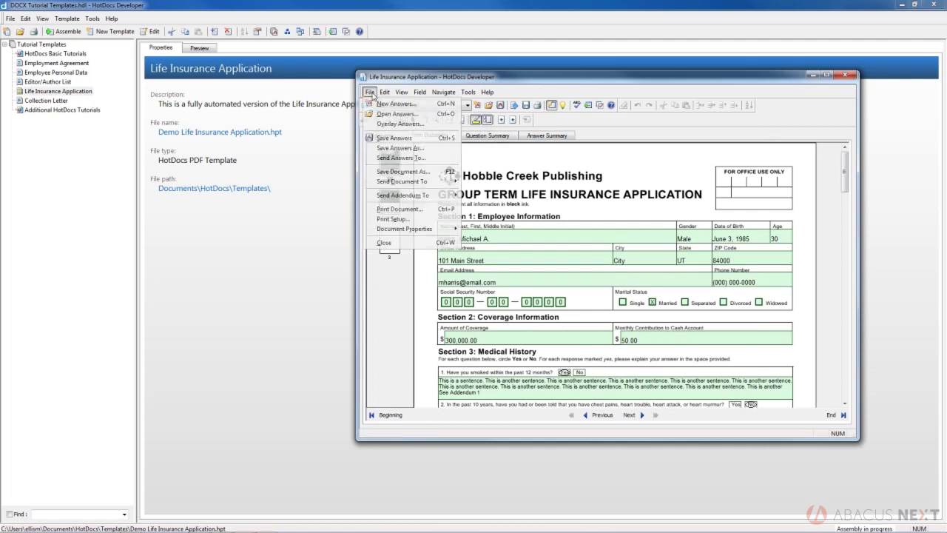
mouse_move(387, 185)
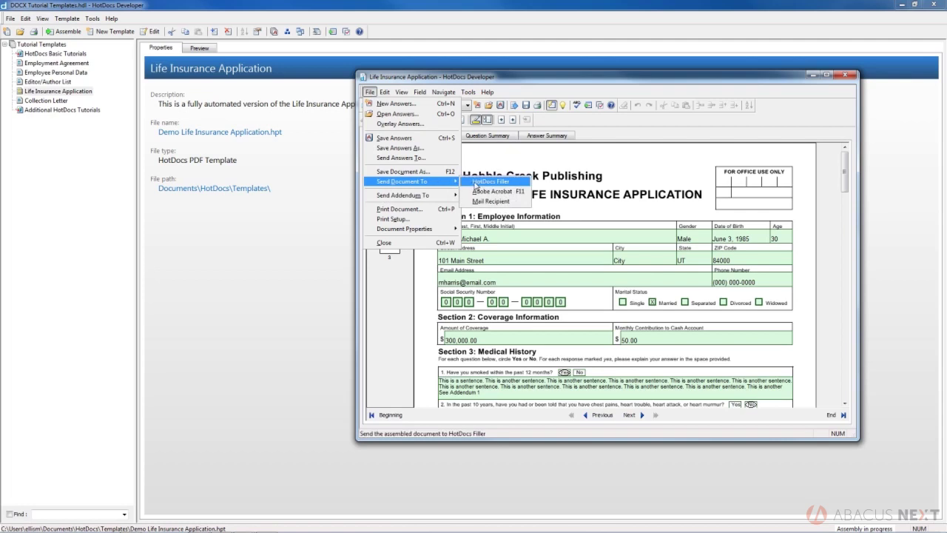
left_click(476, 183)
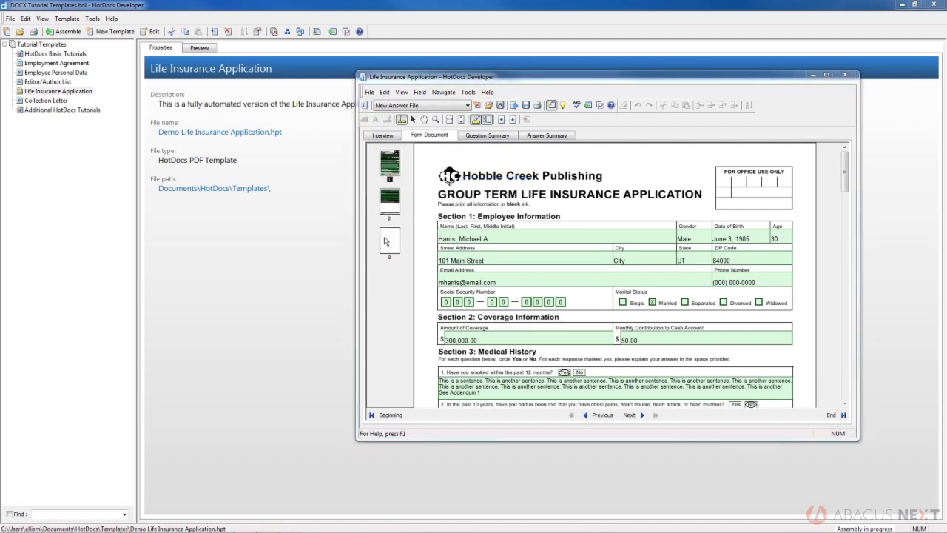
mouse_move(366, 528)
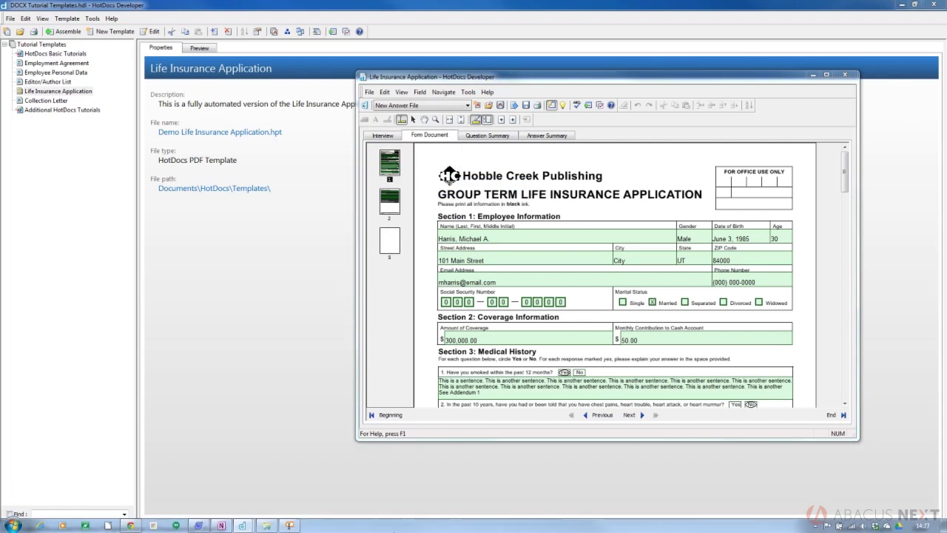
mouse_move(296, 525)
left_click(288, 473)
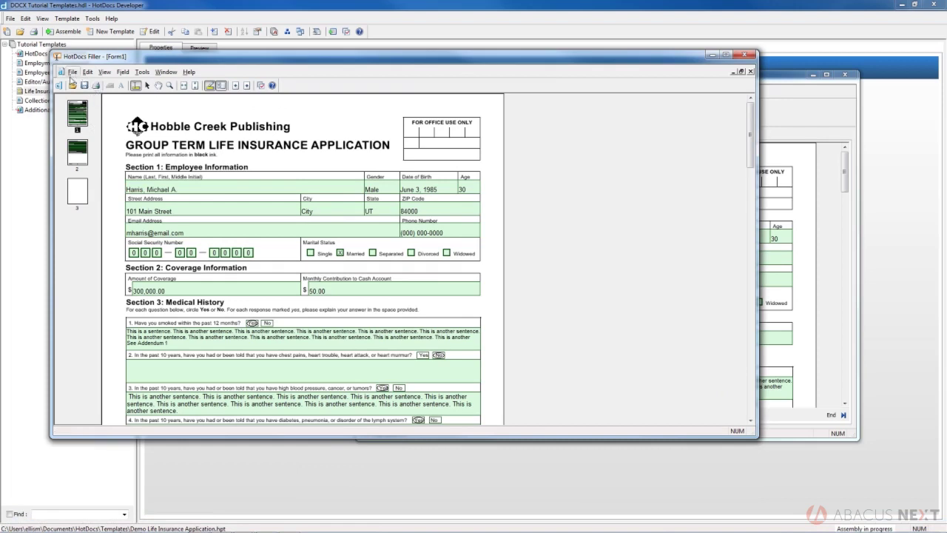
Save the form in My Documents as "Life Insurance Application" in the HotDocs PDF Document (*.hpd) format.
left_click(72, 71)
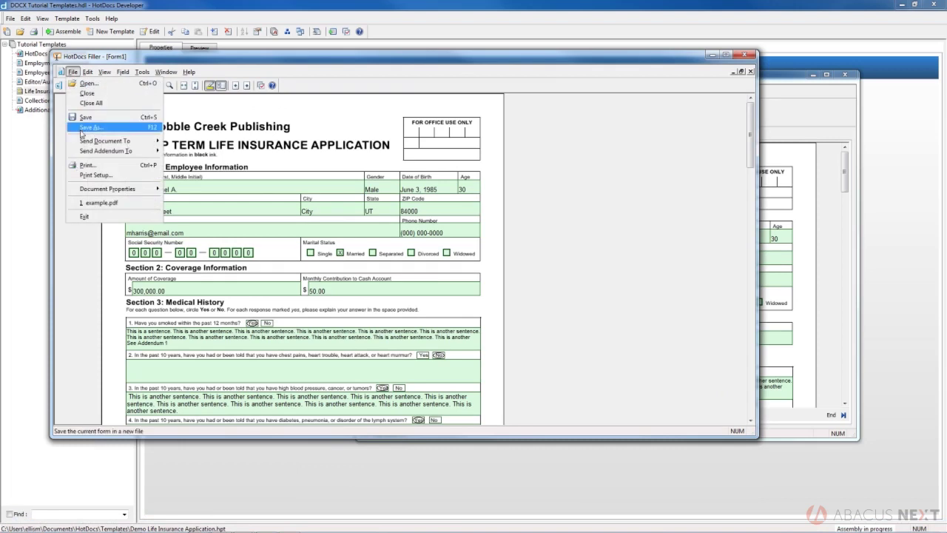
mouse_move(85, 154)
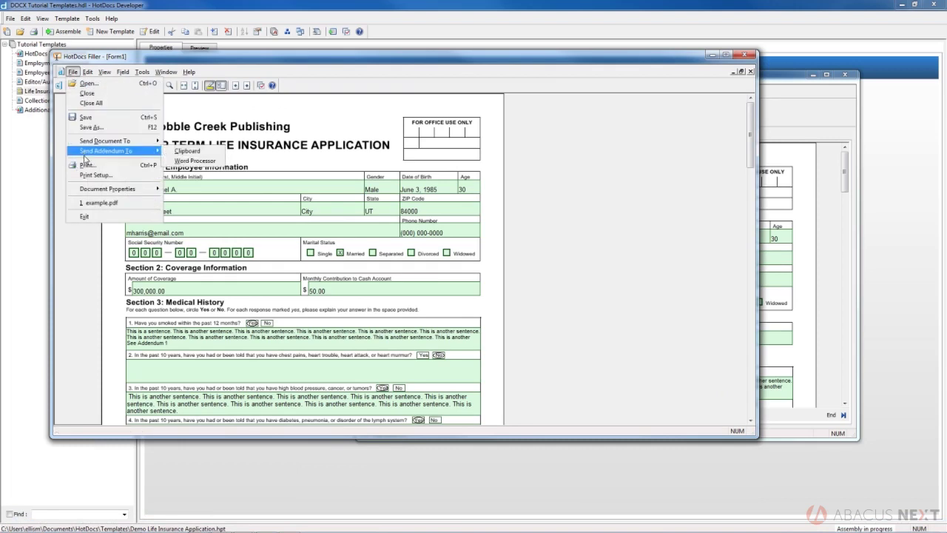
left_click(97, 128)
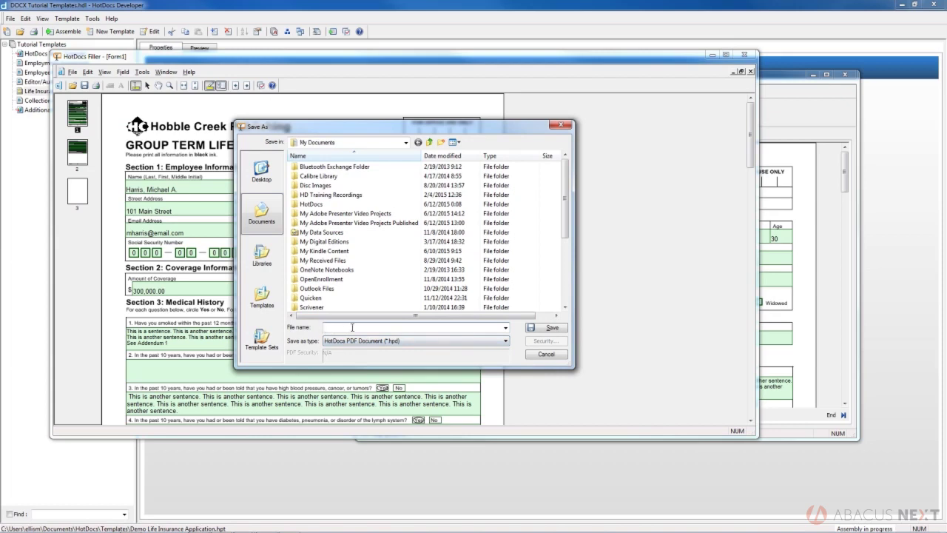
left_click(504, 341)
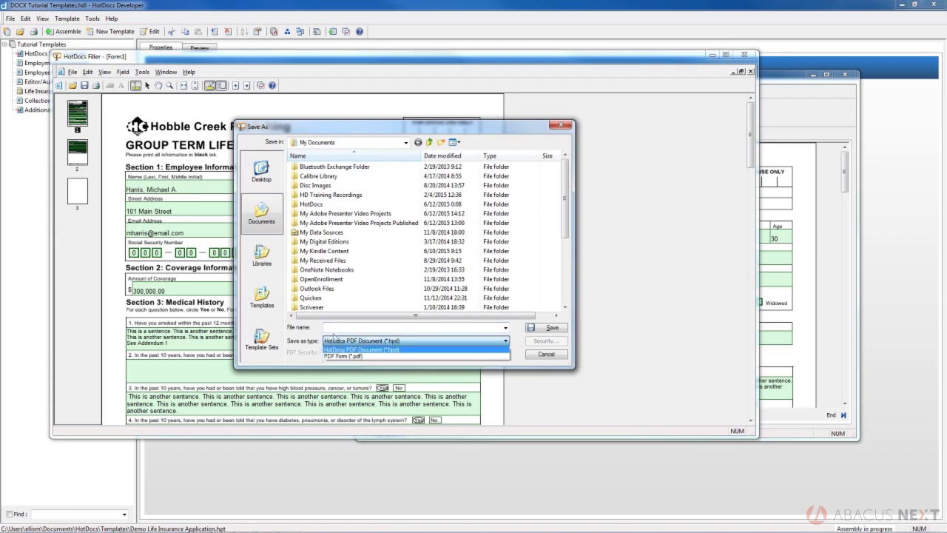
left_click(338, 339)
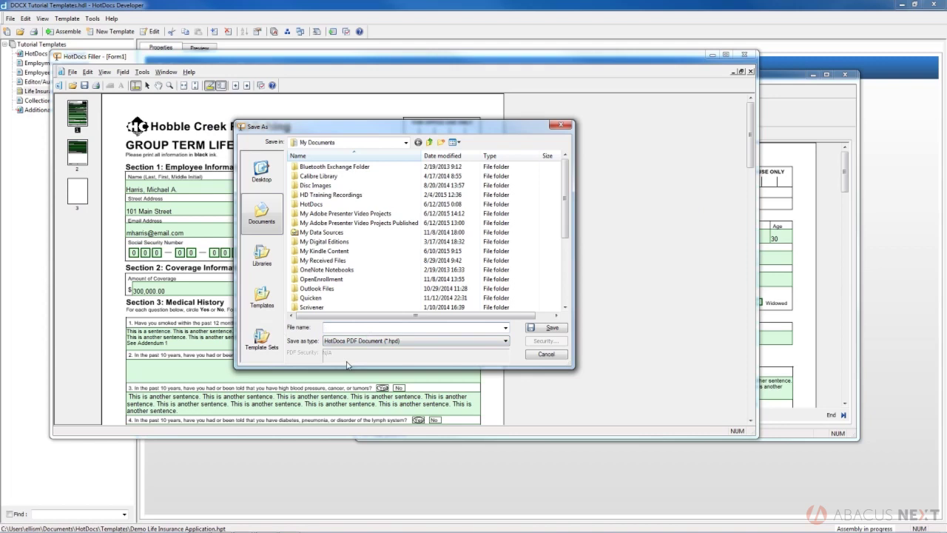
type("Life Insurance Application")
left_click(546, 327)
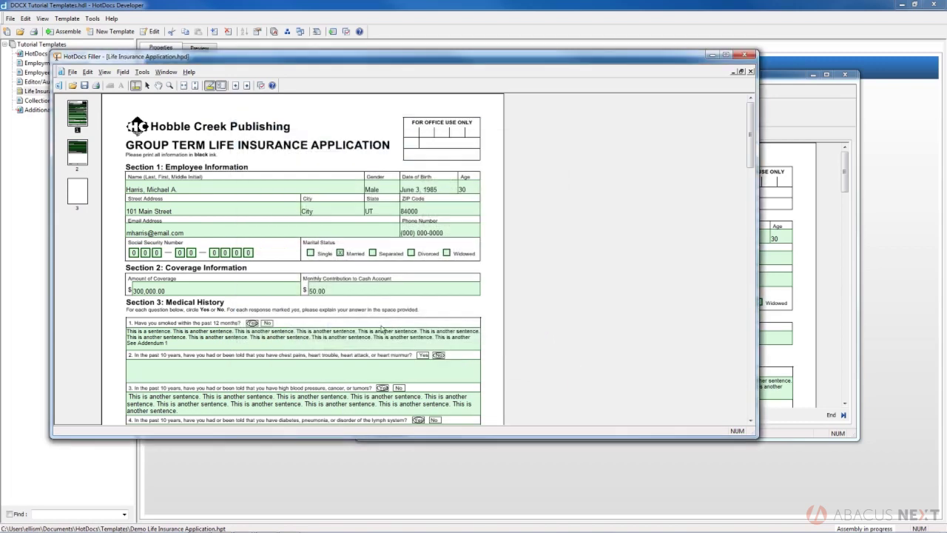
Save another copy of the form as "Life Insurance Application.pdf" using the PDF Form (*.pdf) format.
left_click(74, 71)
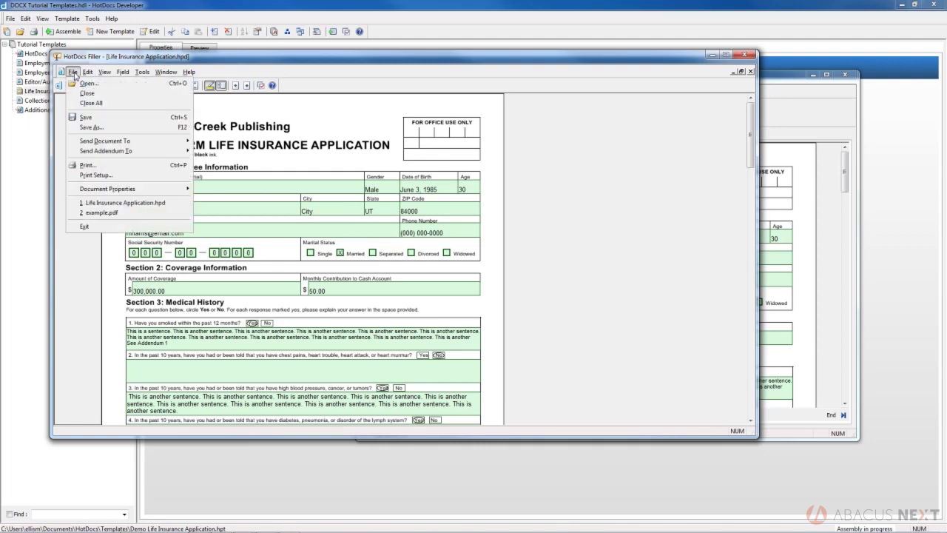
left_click(87, 127)
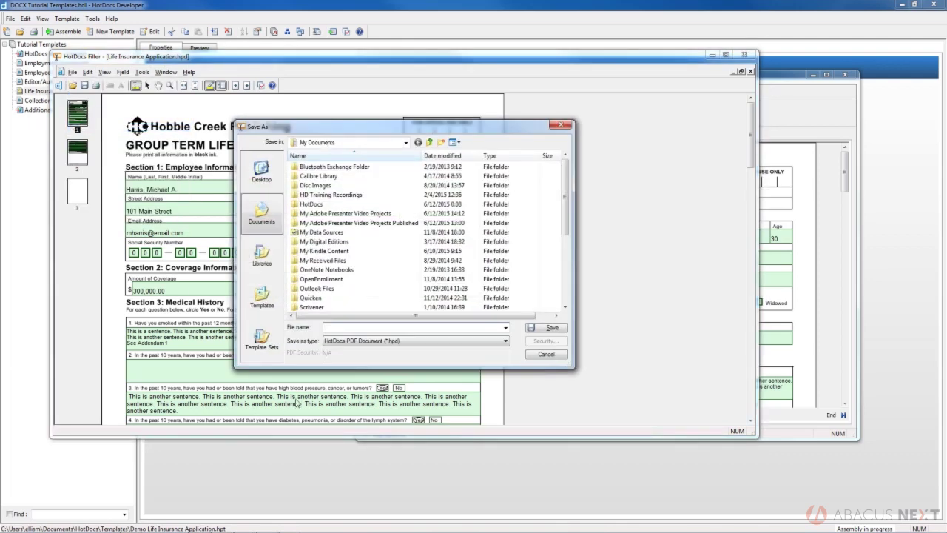
left_click(412, 341)
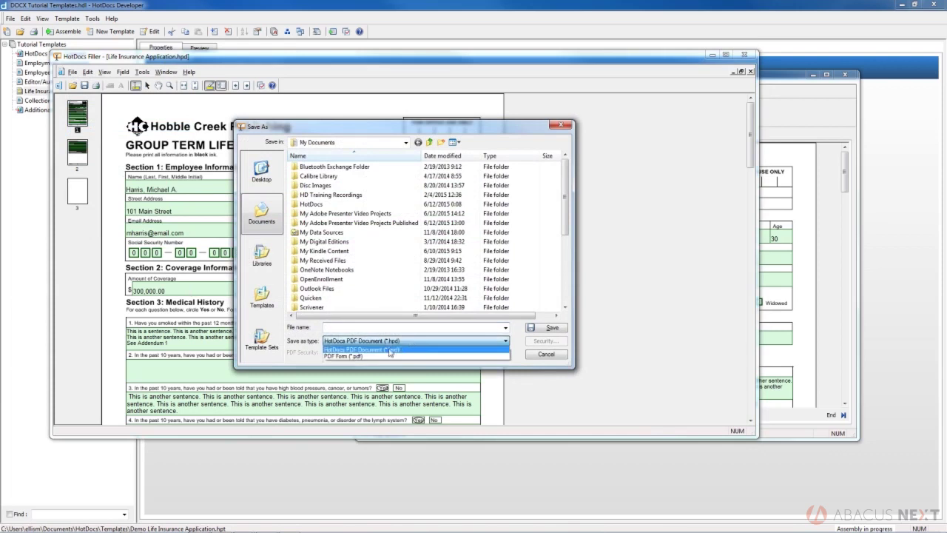
left_click(375, 356)
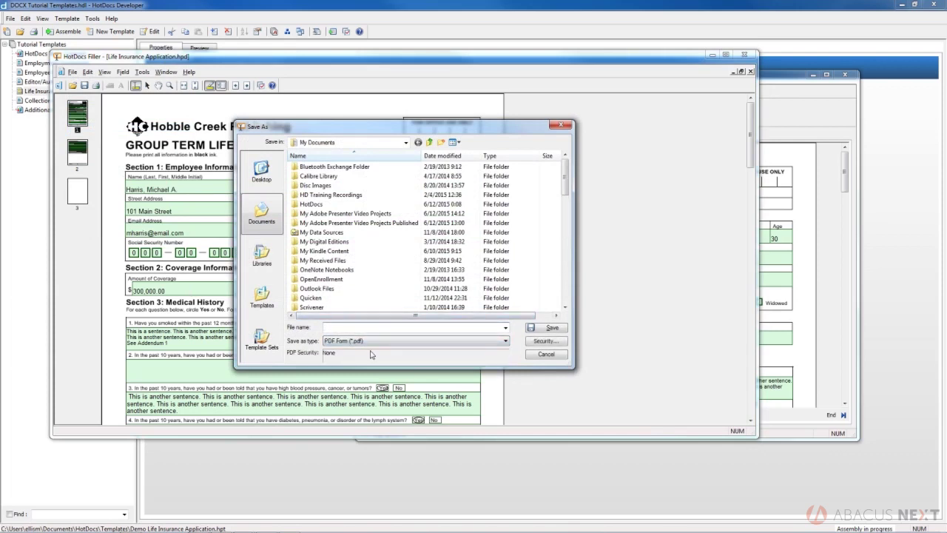
type("Lif")
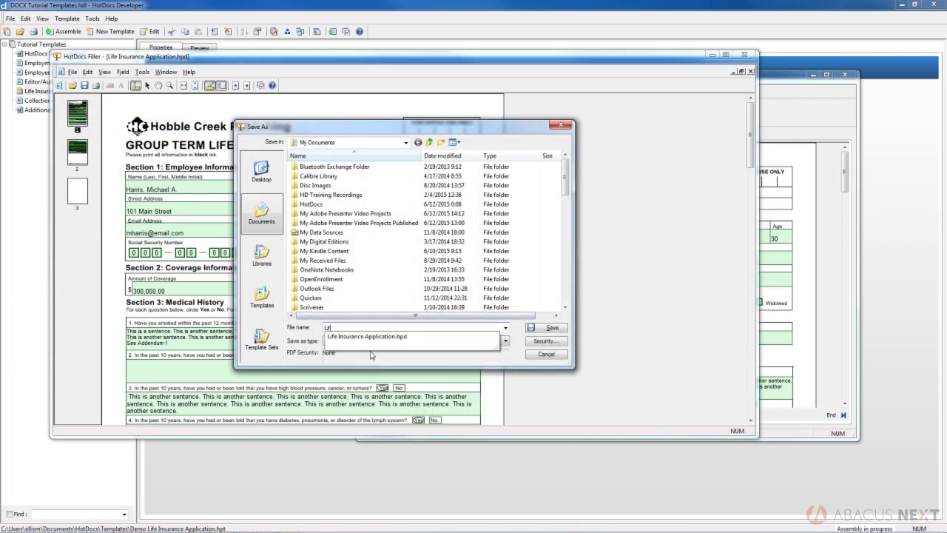
type("e")
type("Insurance Application.pdf")
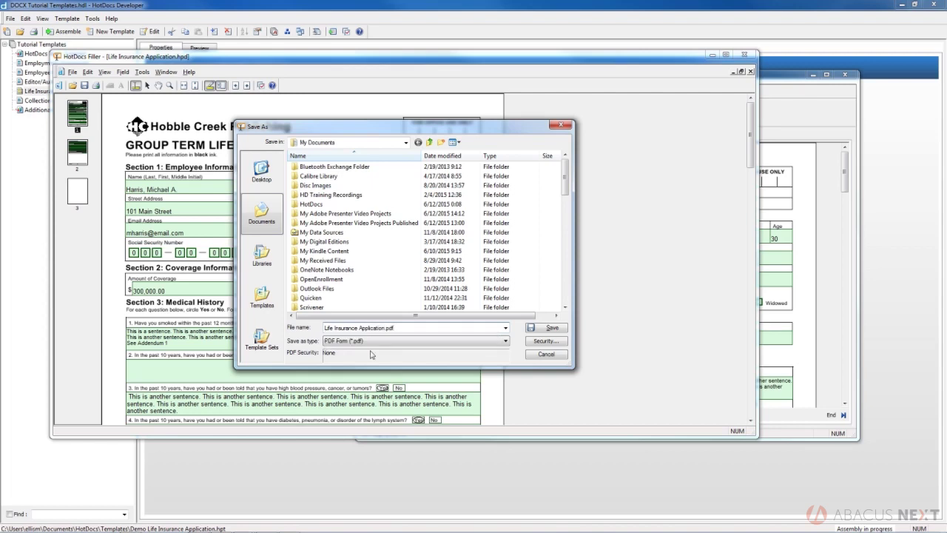
left_click(546, 327)
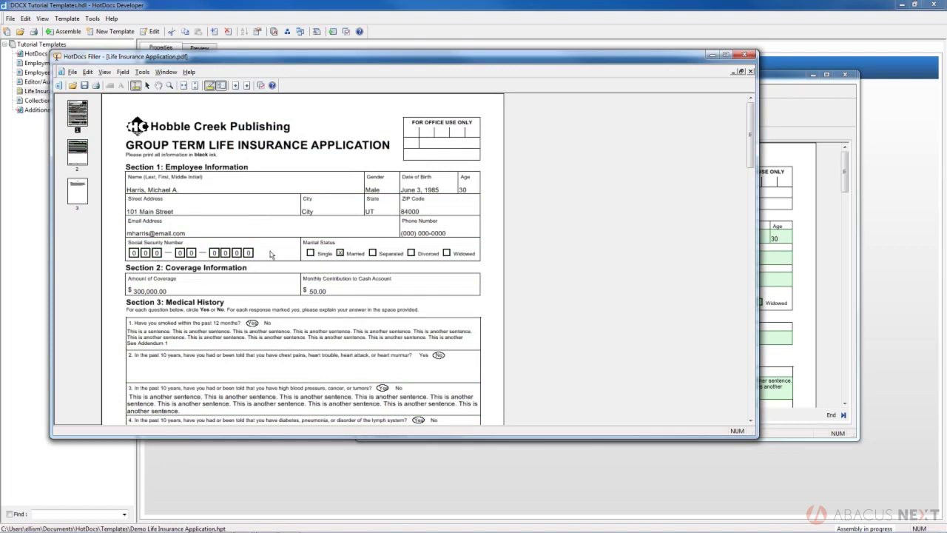
Look through the saved PDF from the employee information to the signature section, and close the document and HotDocs Filler.
scroll(275, 252, "down", 3)
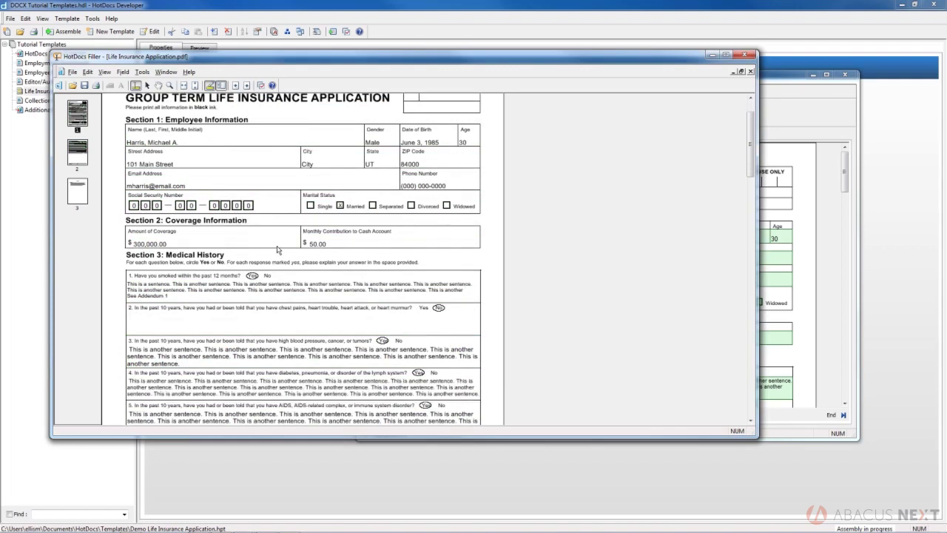
scroll(278, 250, "down", 4)
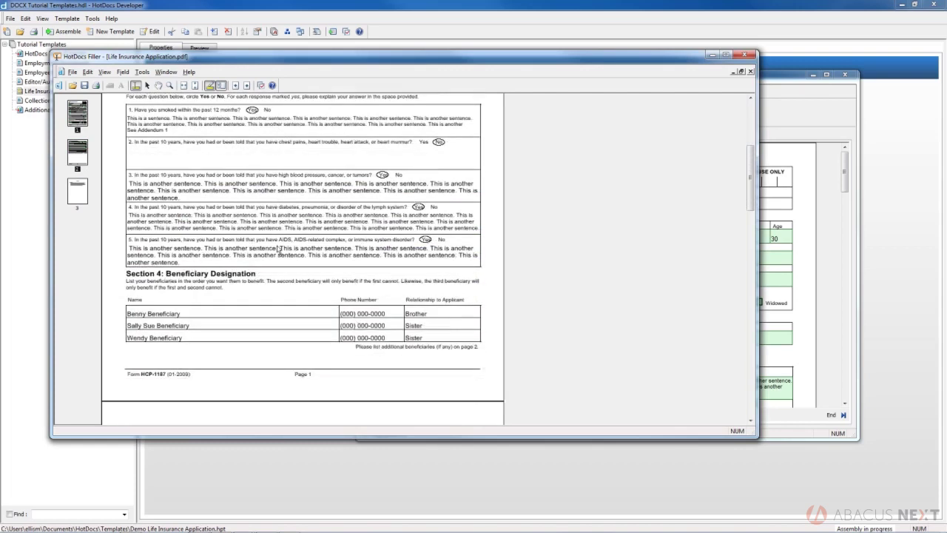
scroll(278, 250, "down", 2)
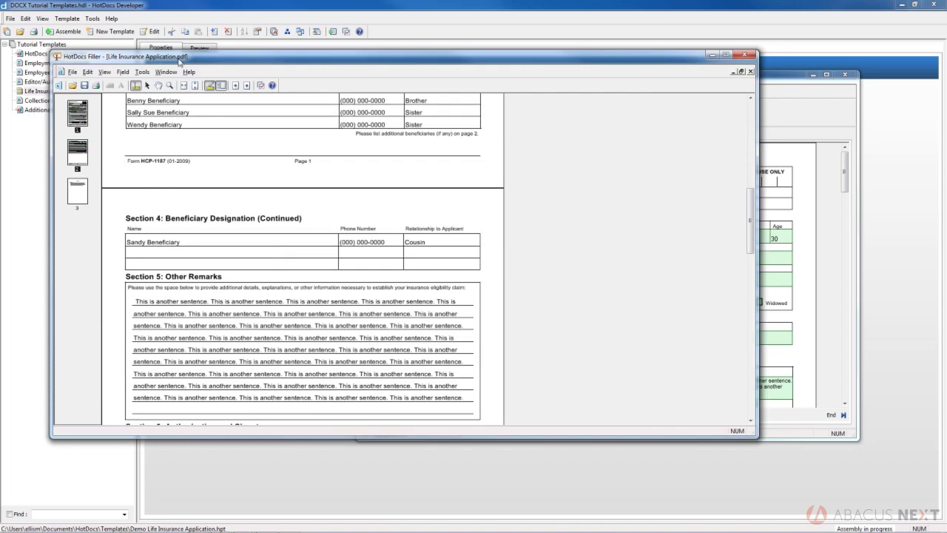
scroll(284, 308, "down", 4)
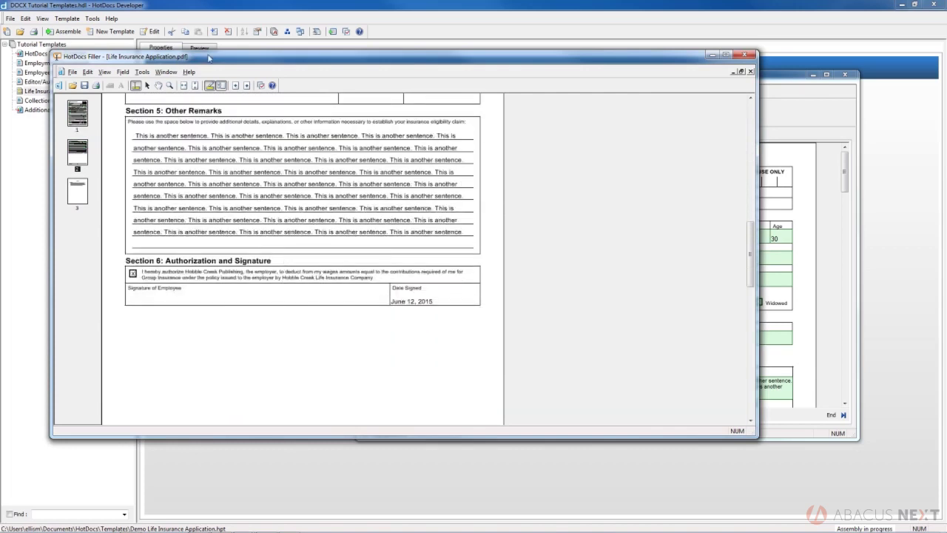
scroll(237, 296, "down", 2)
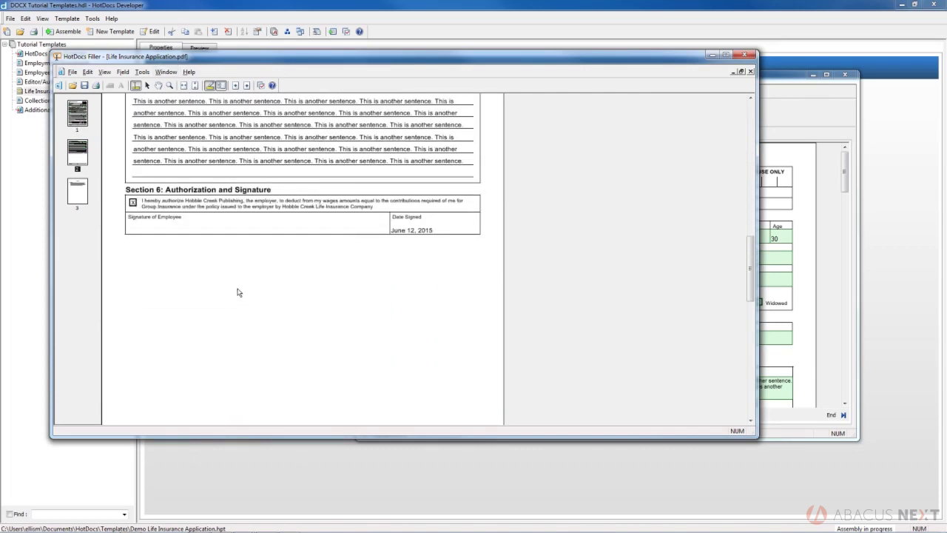
scroll(236, 289, "up", 15)
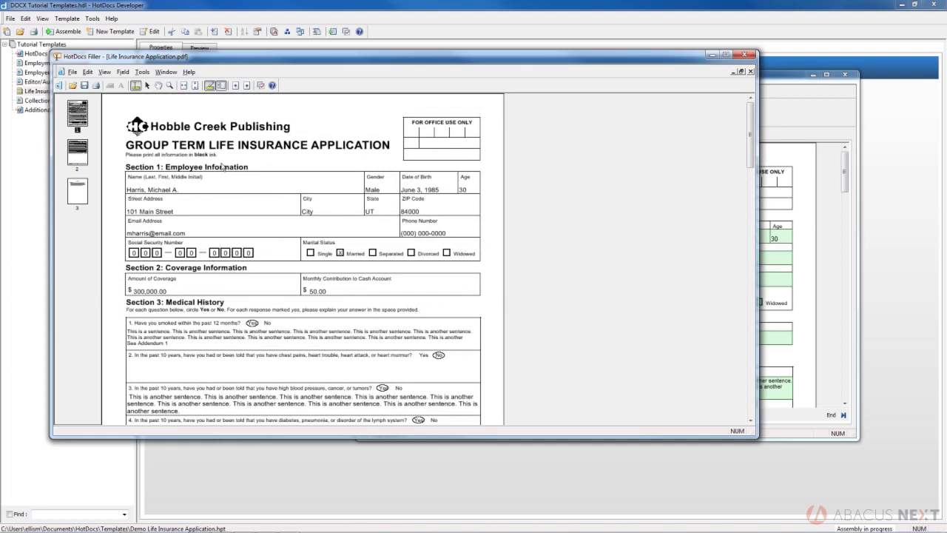
left_click(751, 72)
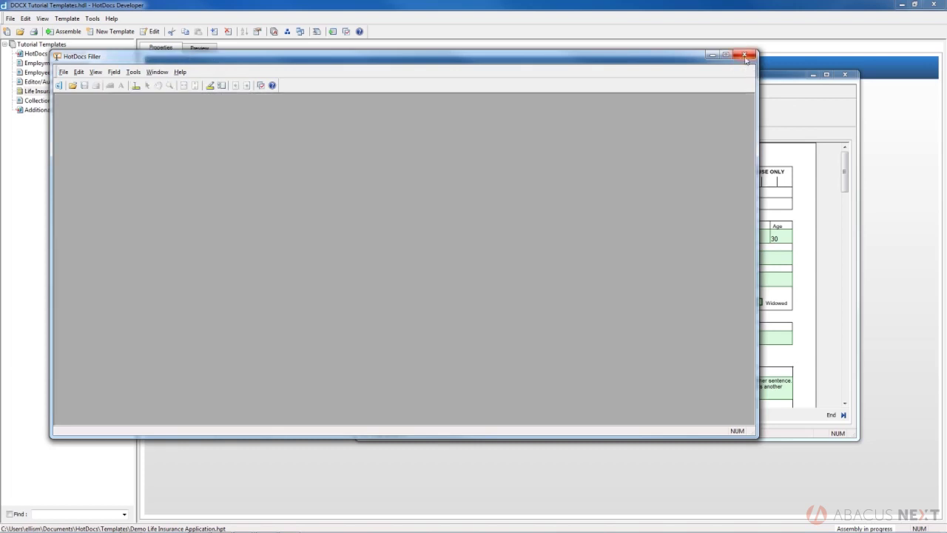
left_click(745, 54)
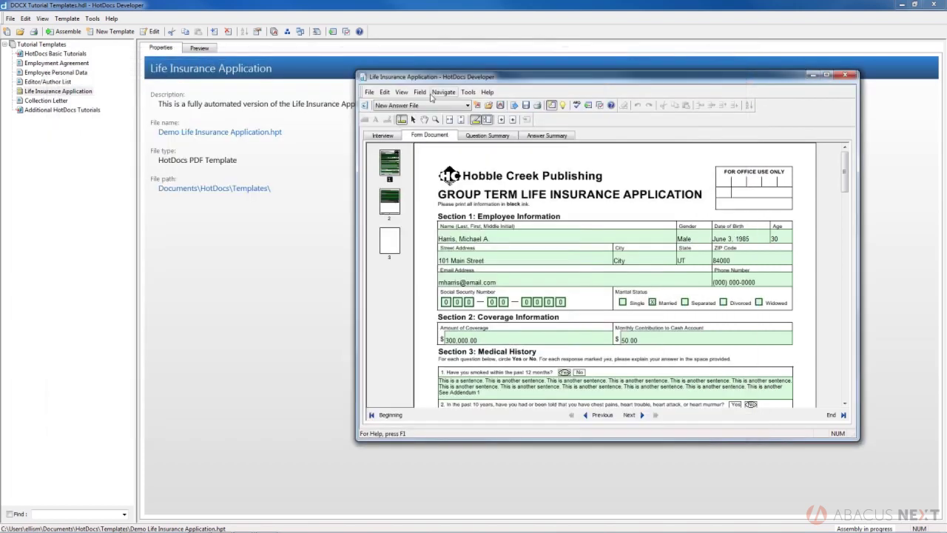
Send the assembled form document to Adobe Reader and look through its pages down to the addendum.
left_click(515, 106)
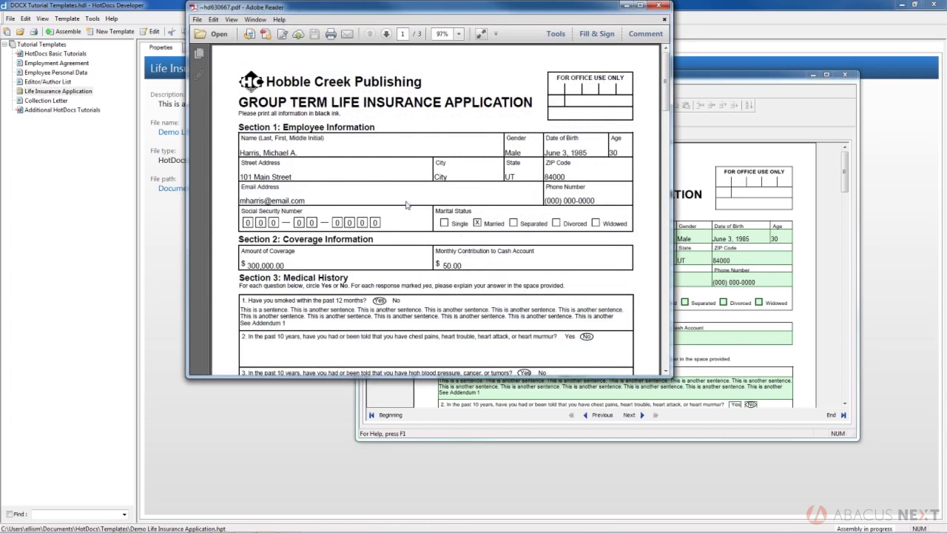
scroll(405, 201, "down", 4)
scroll(404, 201, "down", 20)
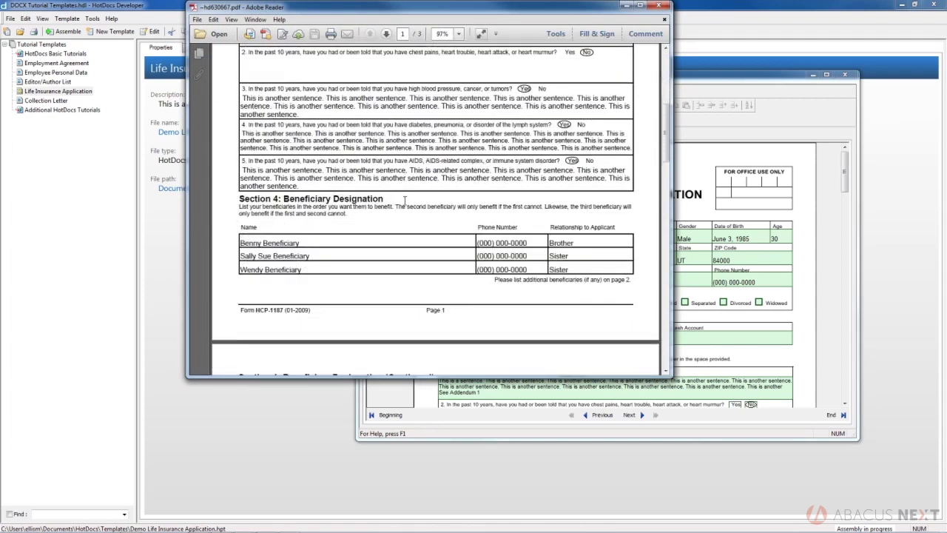
scroll(406, 201, "down", 3)
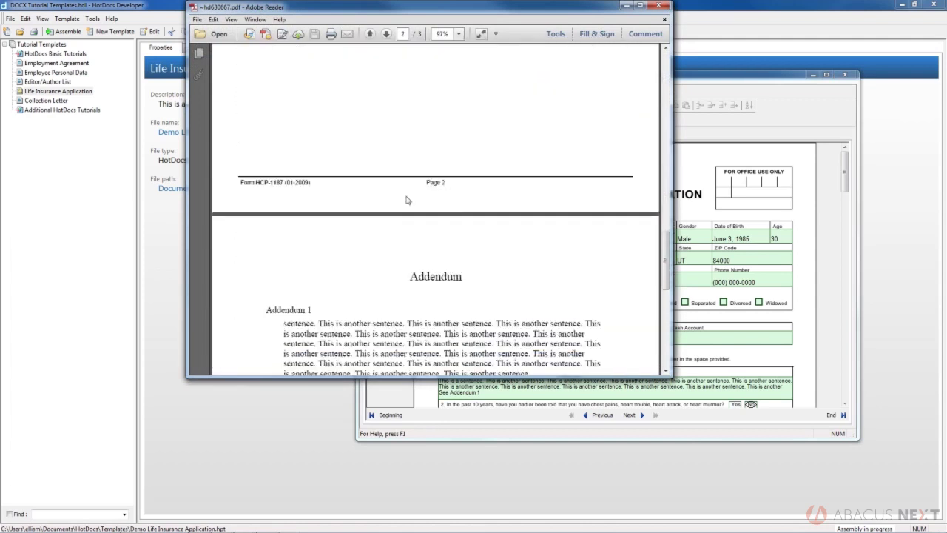
scroll(405, 202, "up", 20)
scroll(406, 198, "up", 1)
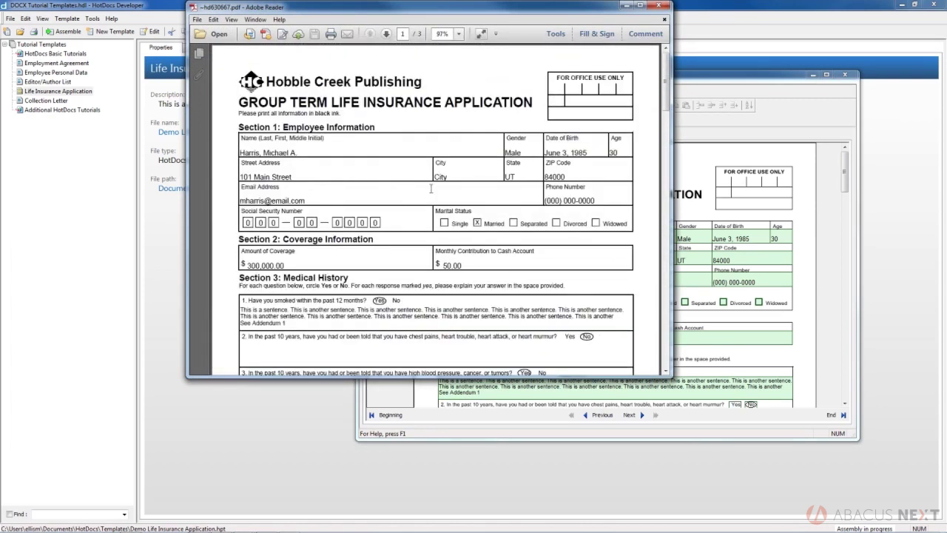
Save the PDF in the Documents library as "Life Insurance Application1.pdf".
left_click(197, 19)
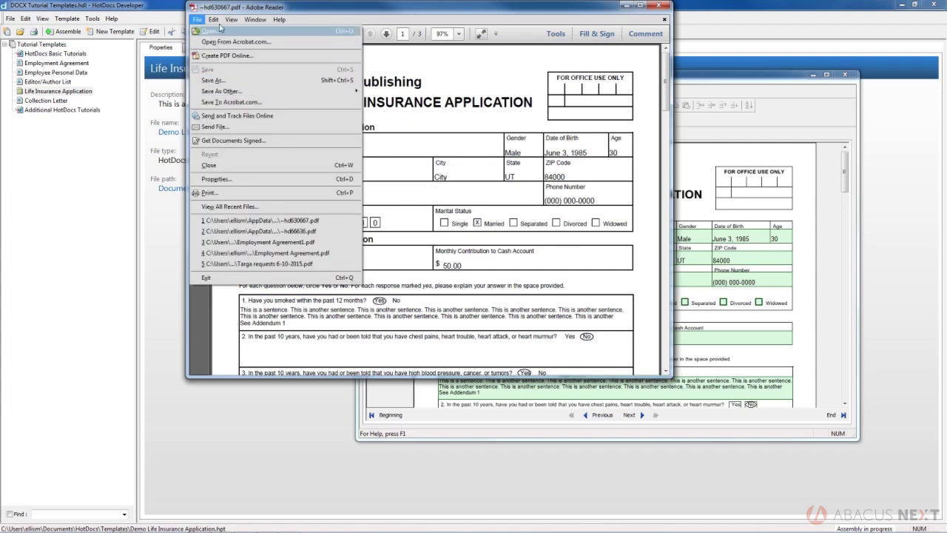
mouse_move(215, 18)
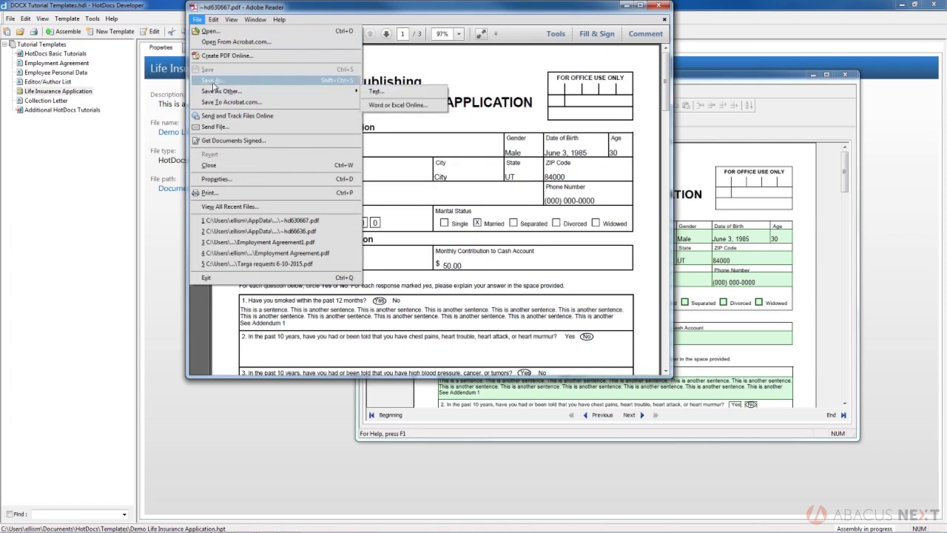
left_click(213, 83)
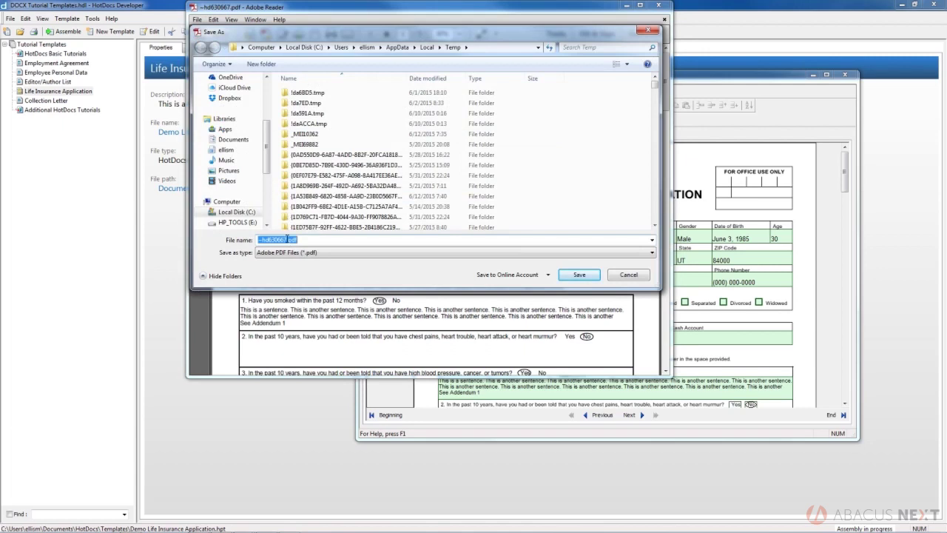
left_click(234, 139)
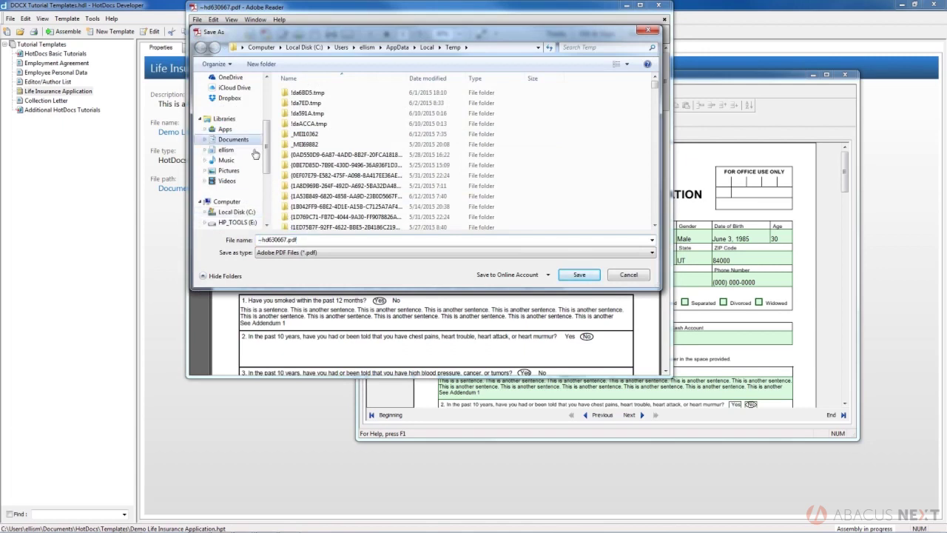
left_click(285, 239)
left_click(285, 239)
left_click_drag(285, 239, 185, 240)
type("Life")
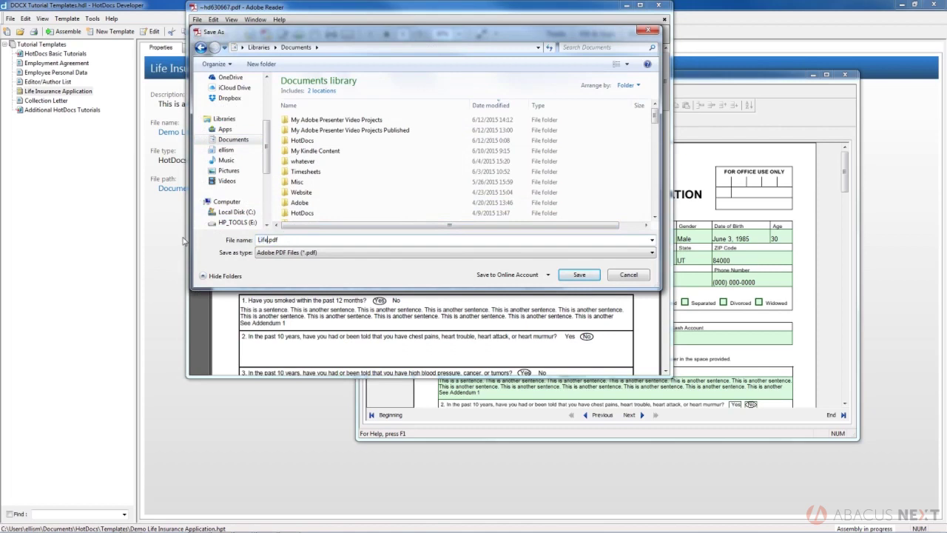
type(" Insurance Application1")
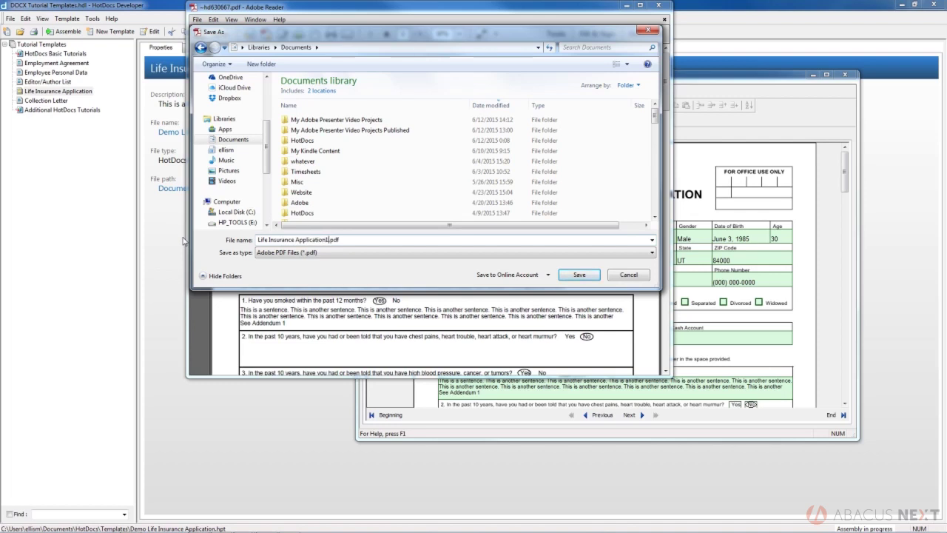
left_click(579, 275)
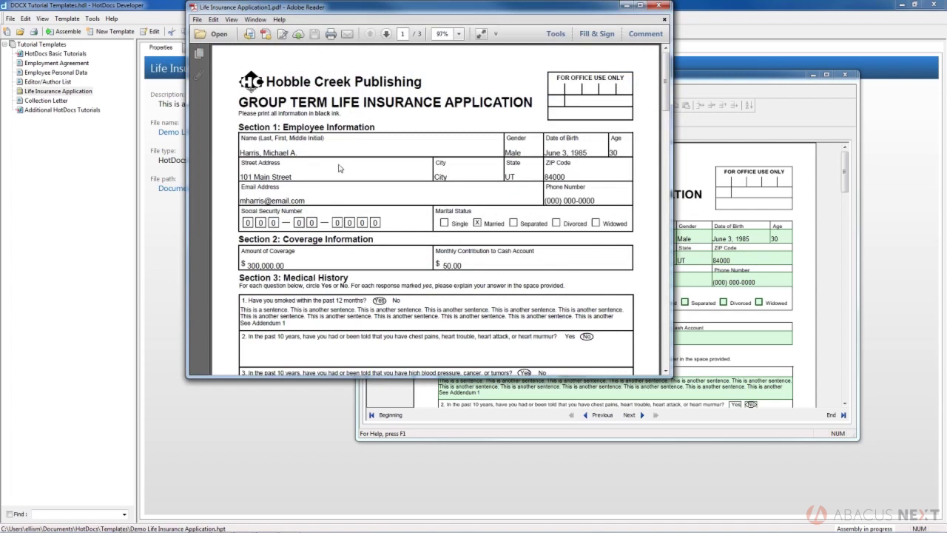
Look over the first page of the saved PDF down to the medical history section, and close Adobe Reader.
scroll(375, 207, "down", 1)
scroll(373, 205, "down", 3)
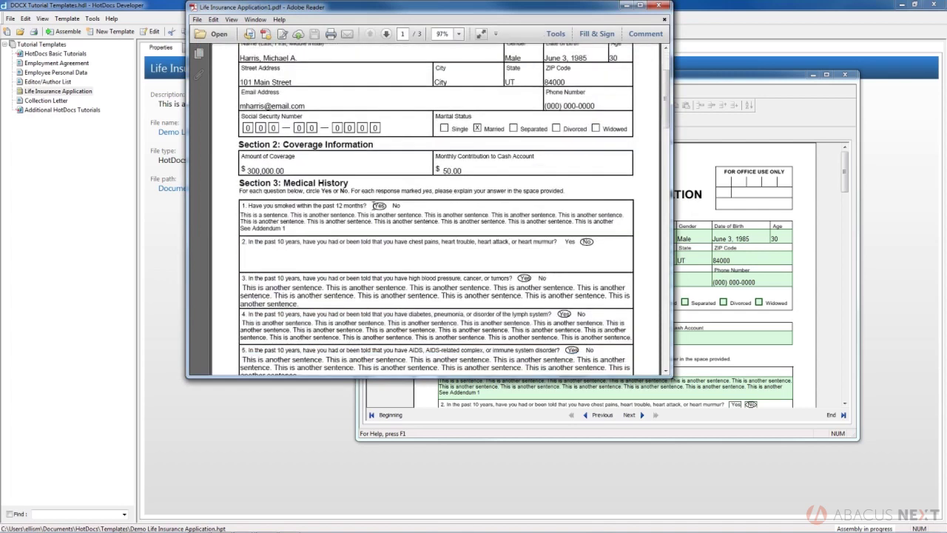
scroll(374, 199, "up", 4)
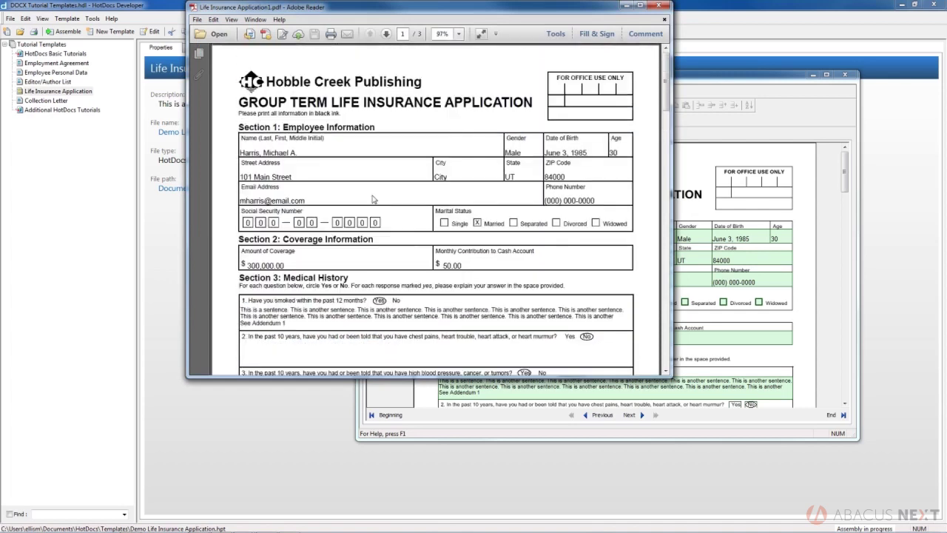
left_click(659, 6)
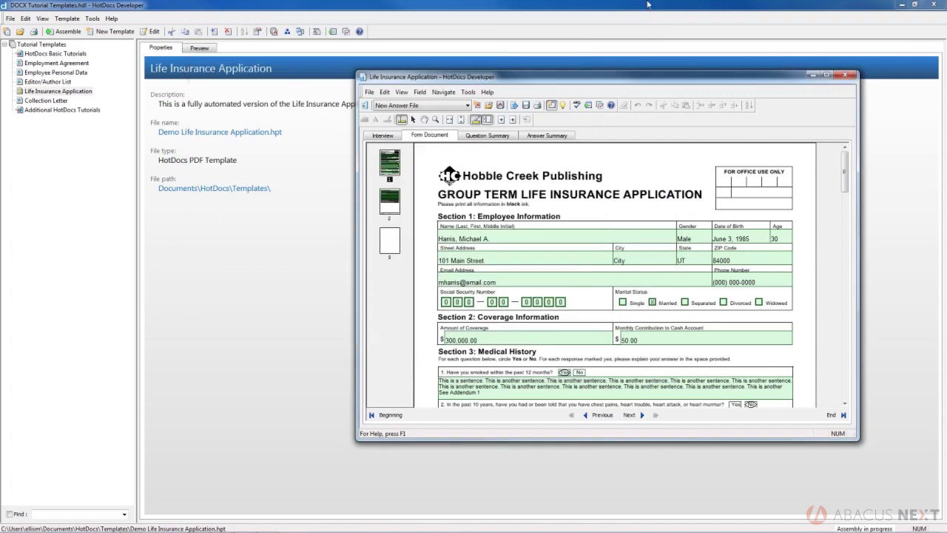
Close the assembly window, saving the answers as the HotDocs answer file "Demo-mae-20150612b" and declining to save a copy of the assembled document.
left_click(847, 76)
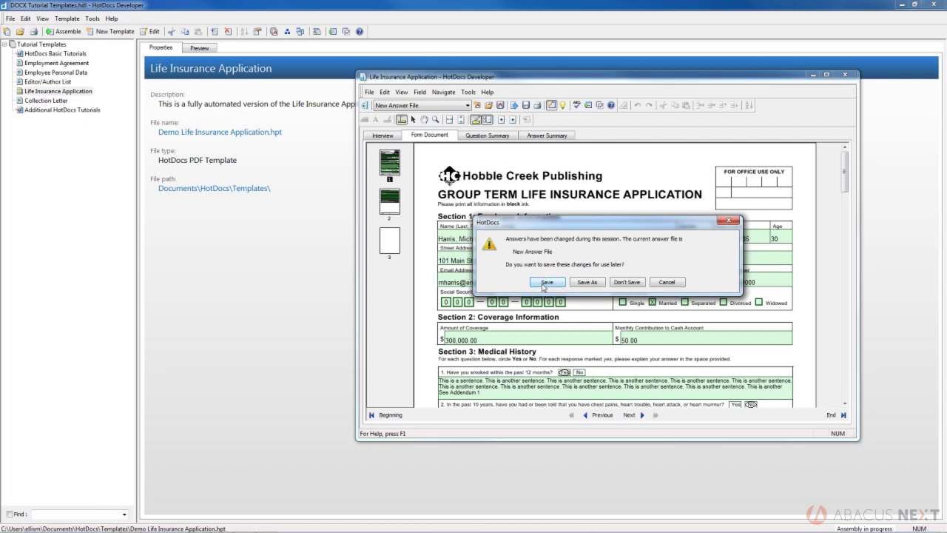
left_click(545, 284)
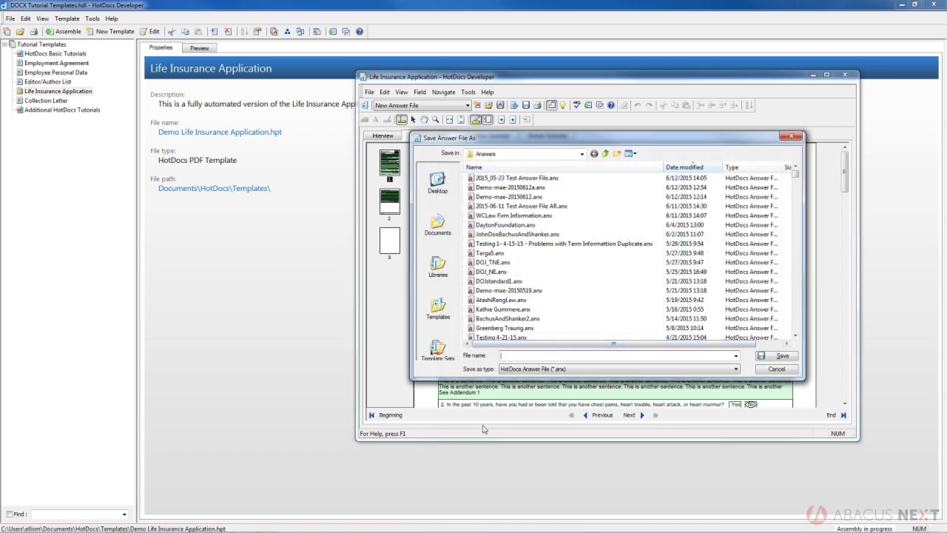
type("Demo")
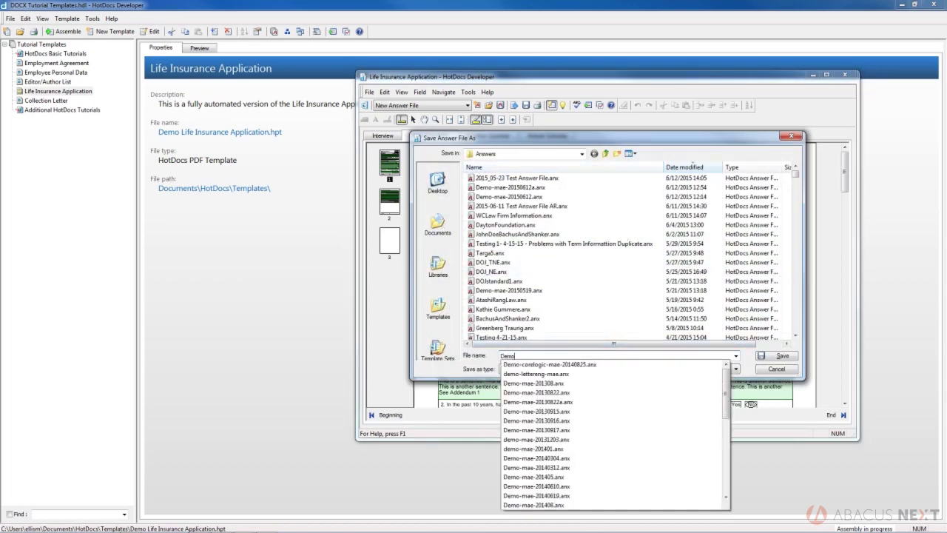
type("-mae-")
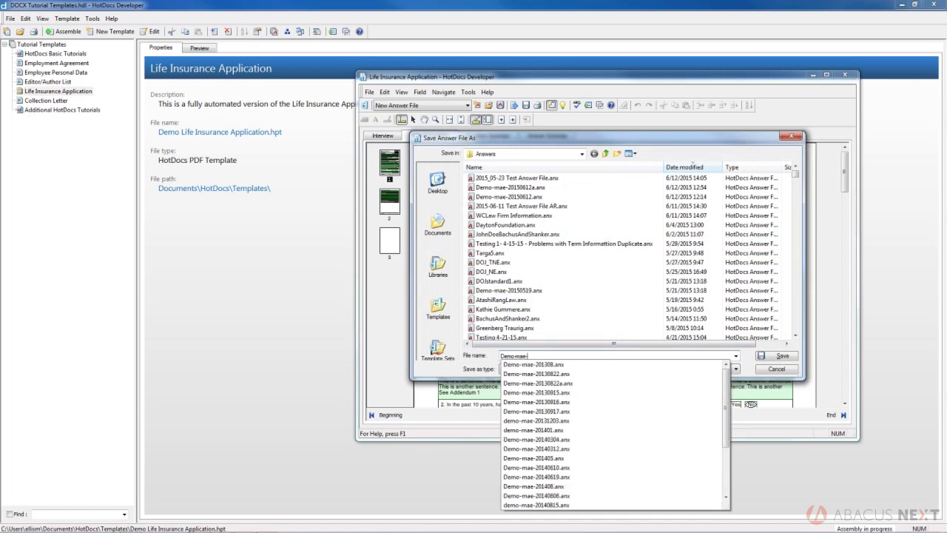
type("20150")
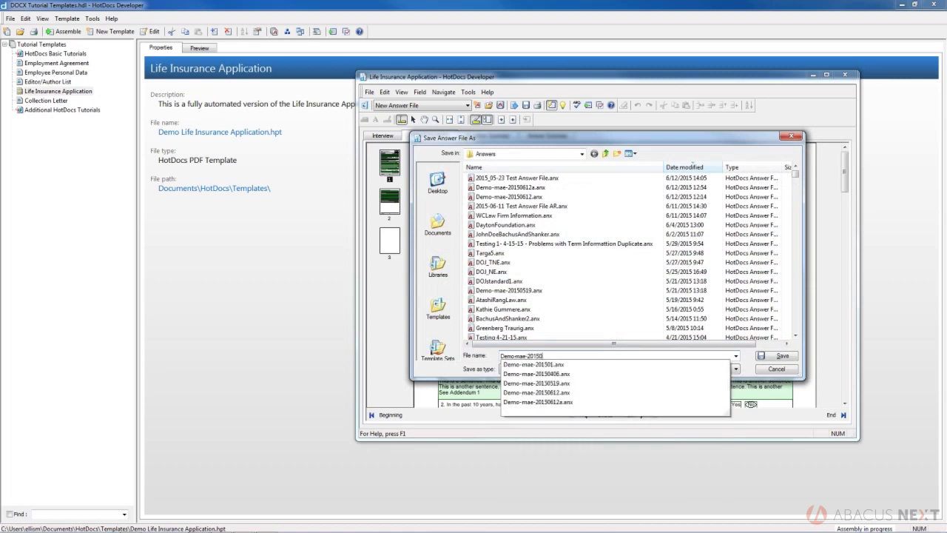
type("6")
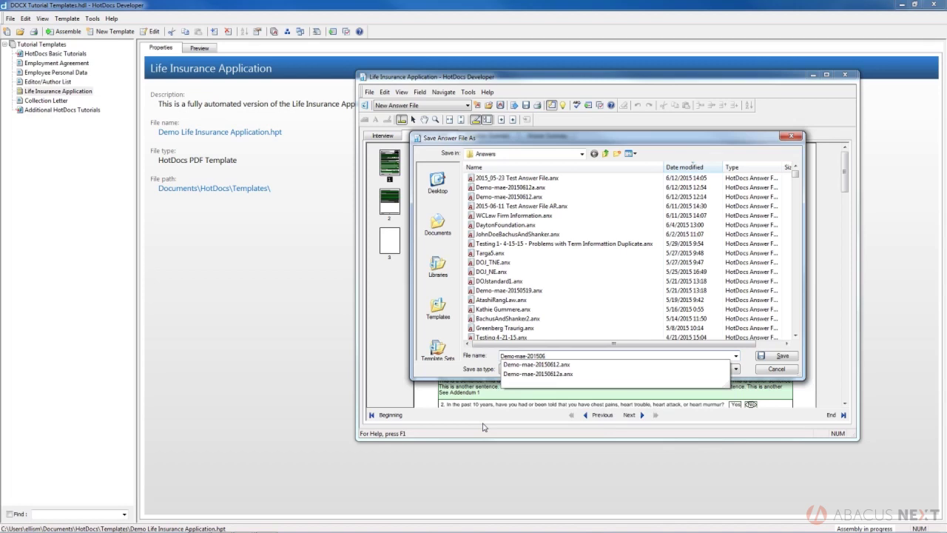
type("12b")
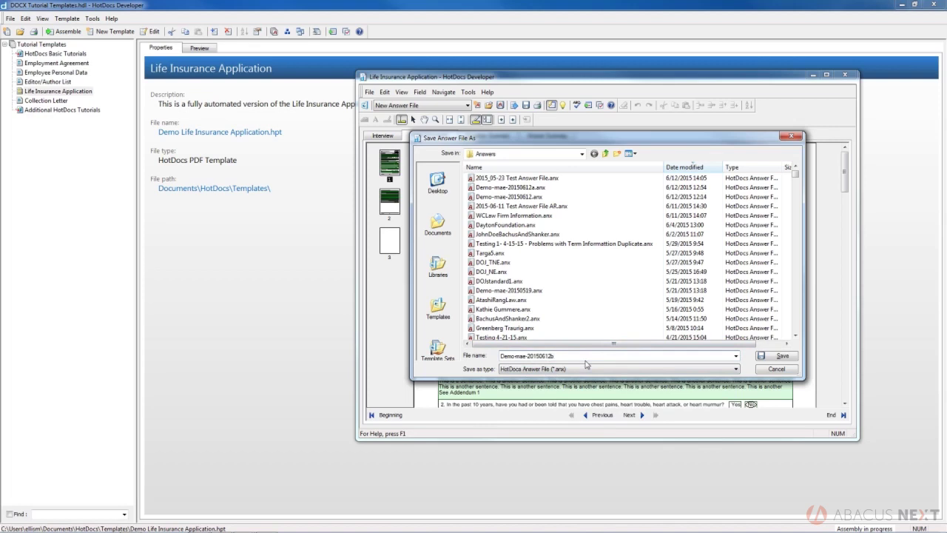
key("Tab")
left_click(776, 368)
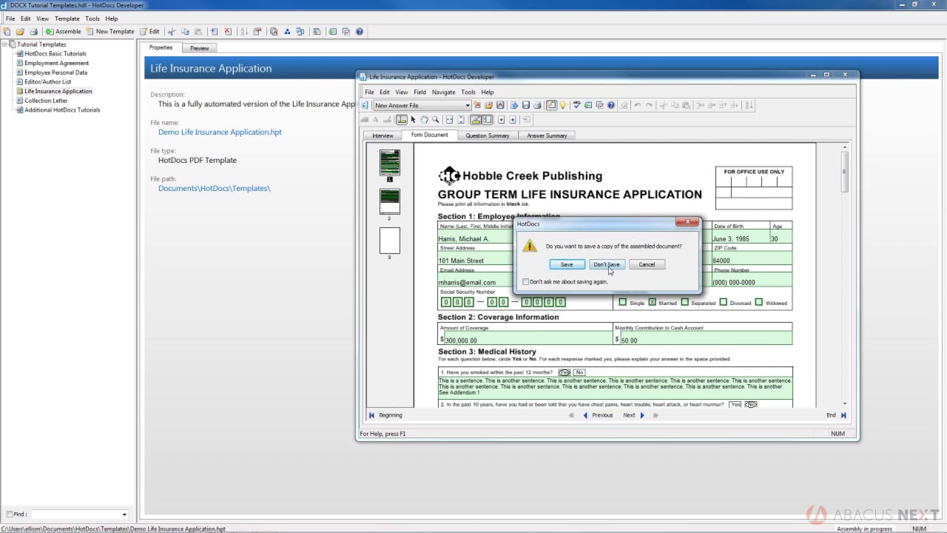
left_click(616, 265)
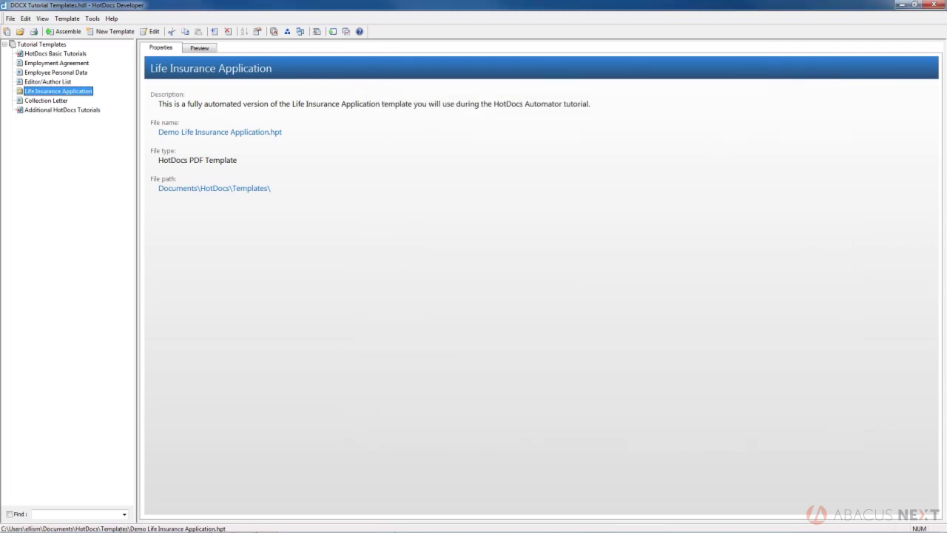
mouse_move(345, 524)
mouse_move(60, 527)
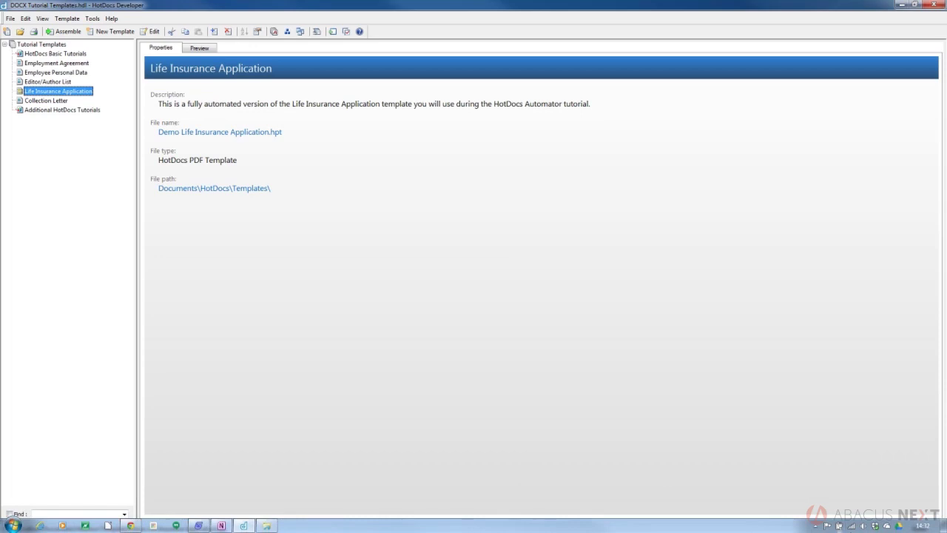